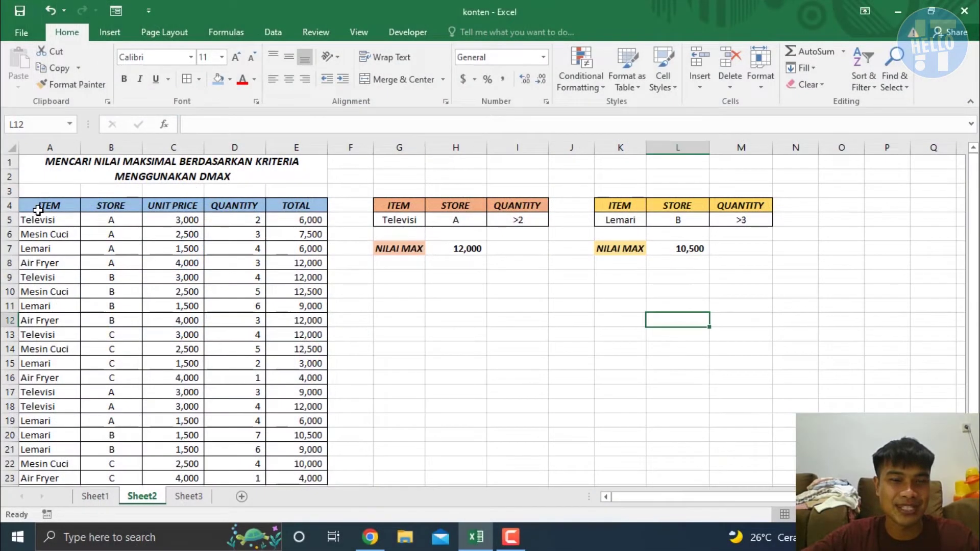
- Review the sales data table A4:E23, including one of its STORE values
left_click_drag(38, 209, 294, 472)
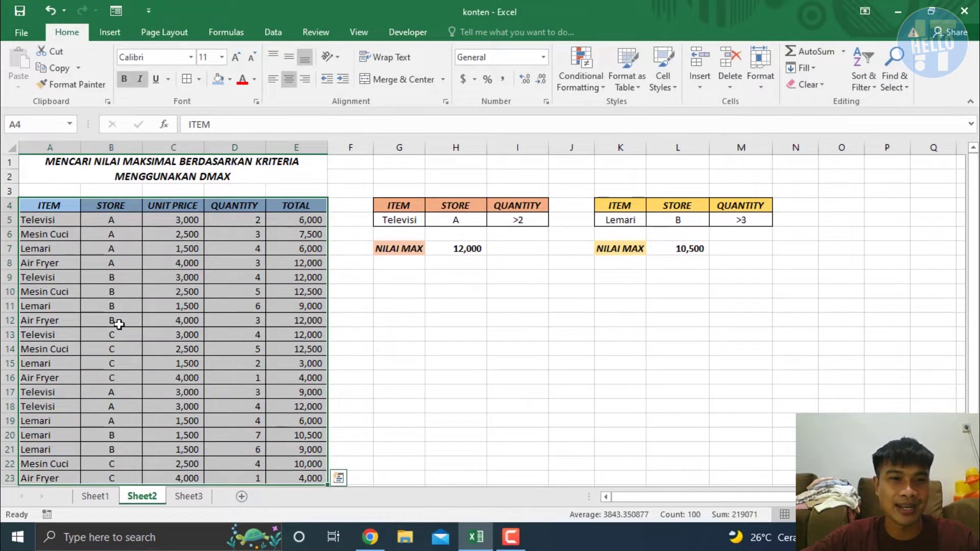
left_click(72, 247)
left_click(99, 245)
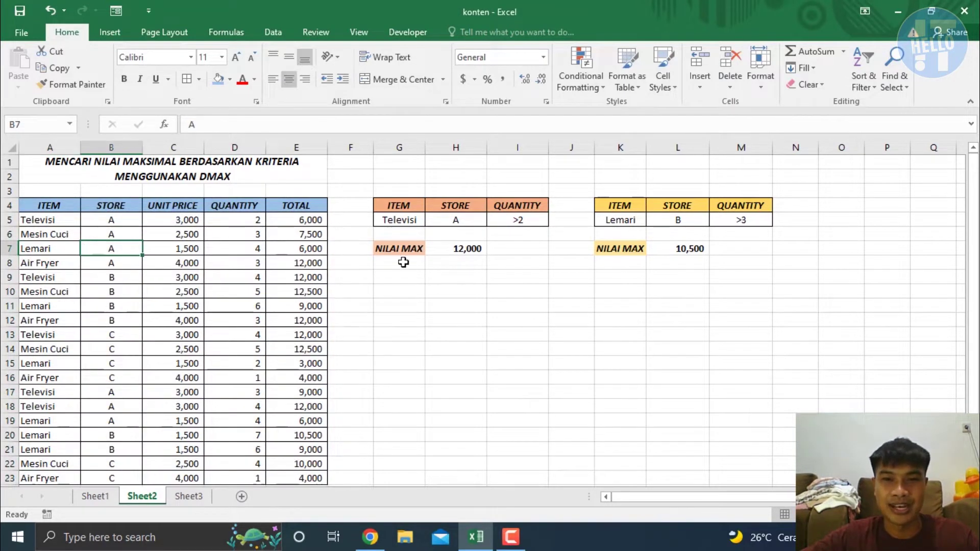
left_click(436, 280)
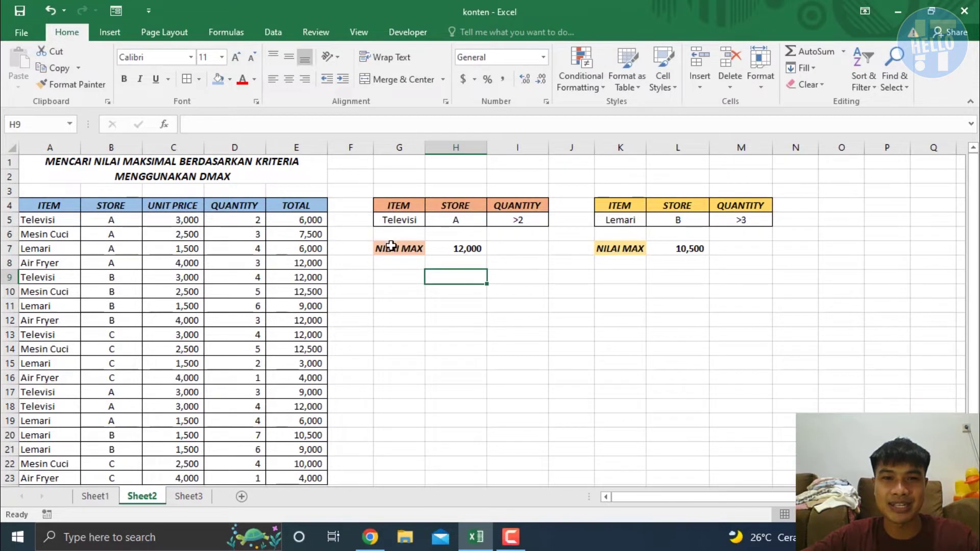
left_click_drag(61, 205, 299, 474)
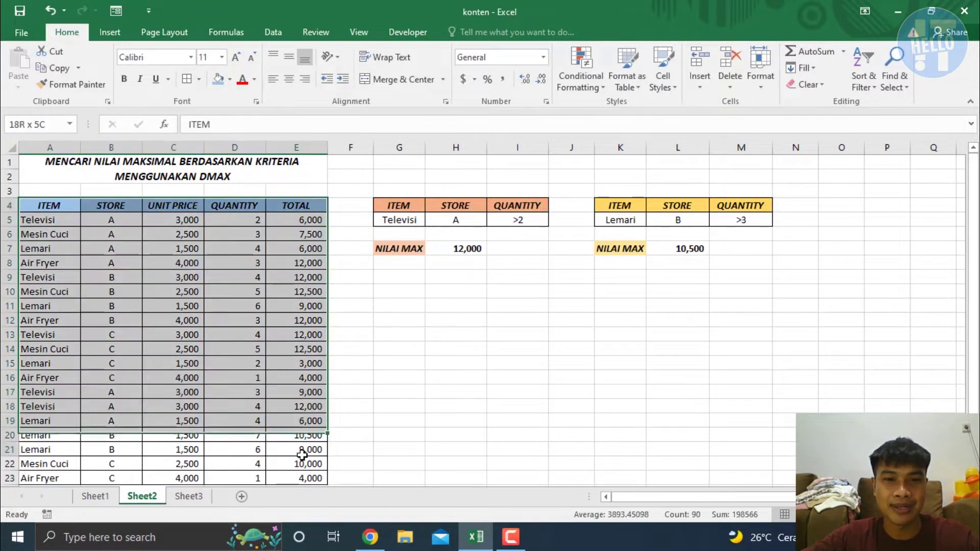
left_click(440, 282)
- Review the first criteria table G4:I5 and the =DMAX formula in H7
mouse_move(385, 205)
left_mouse_down()
mouse_move(412, 217)
mouse_move(505, 219)
left_mouse_up()
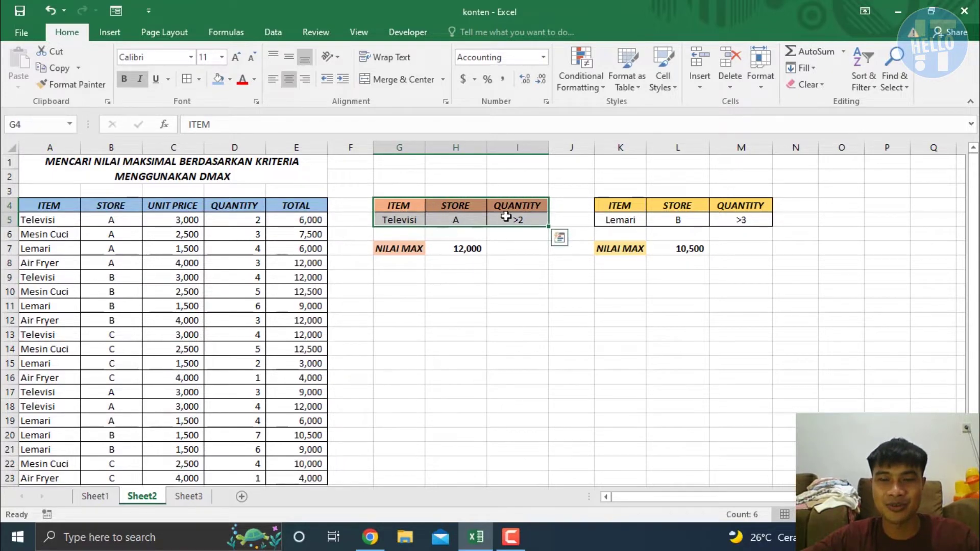
left_click(469, 262)
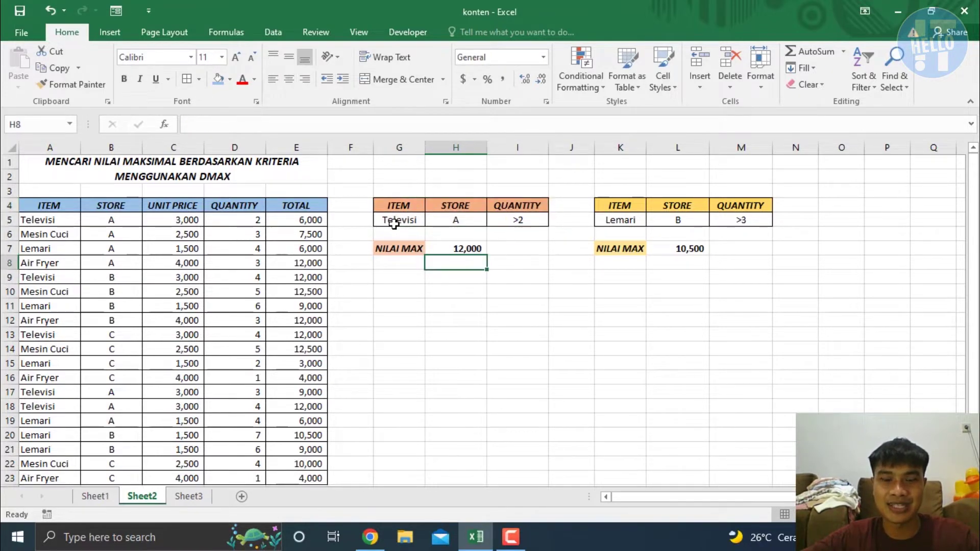
left_click(453, 250)
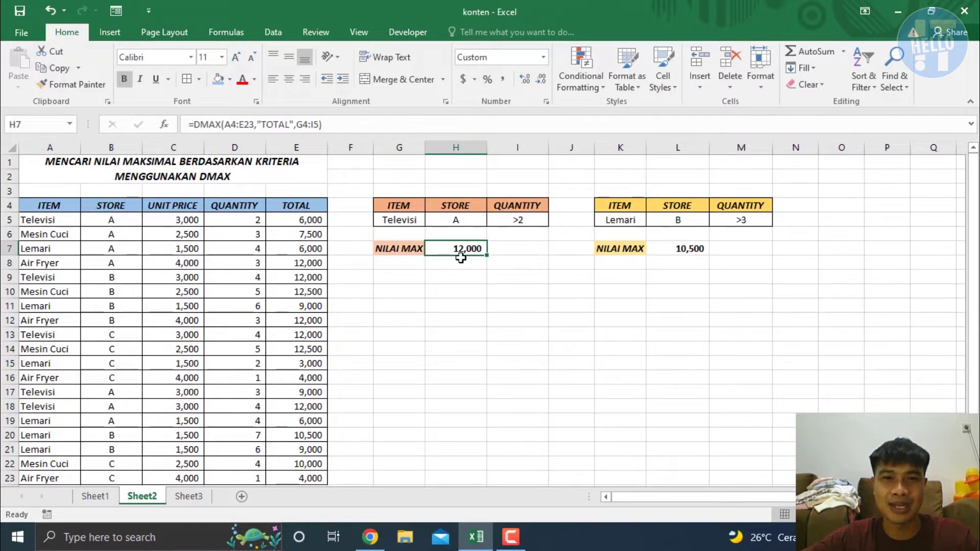
left_click(415, 375)
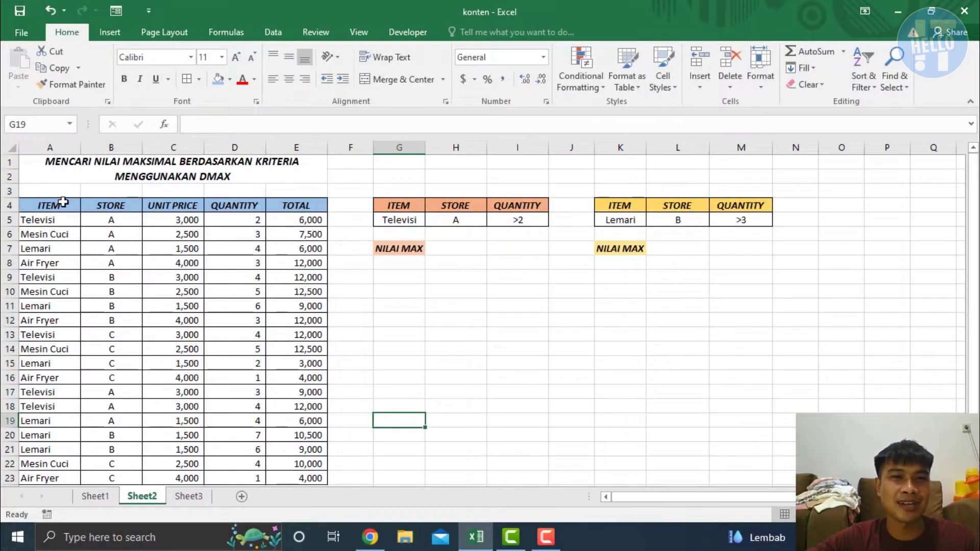
left_click_drag(66, 204, 292, 483)
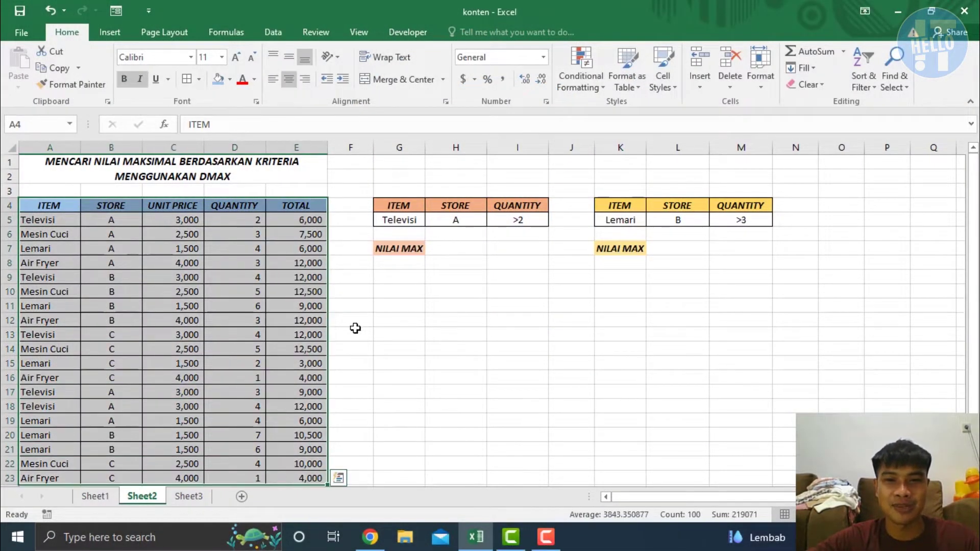
left_click(396, 347)
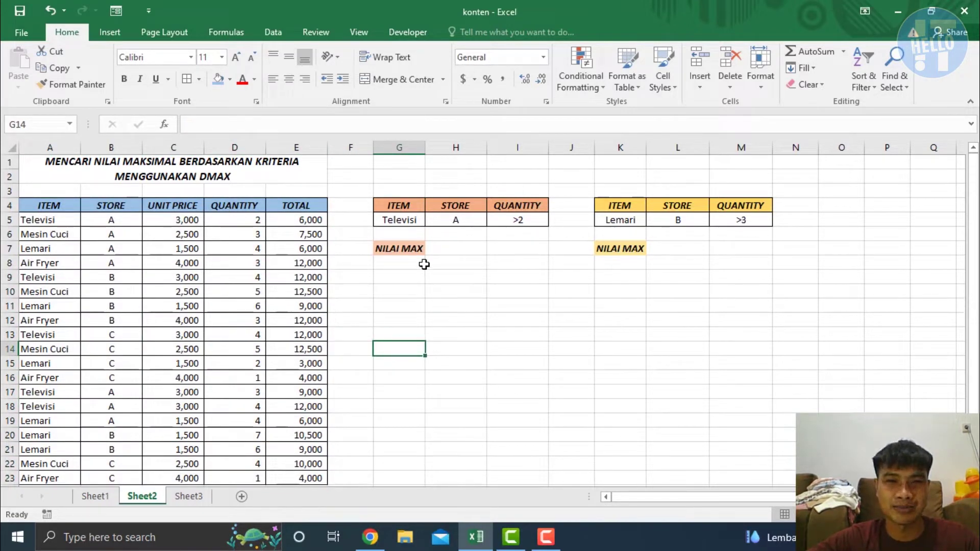
left_click_drag(402, 205, 516, 220)
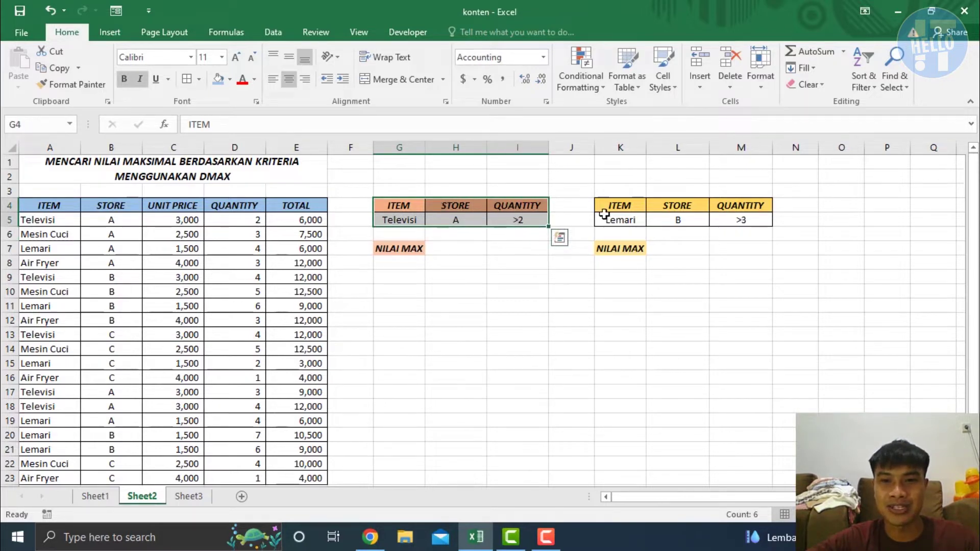
left_click_drag(609, 207, 741, 220)
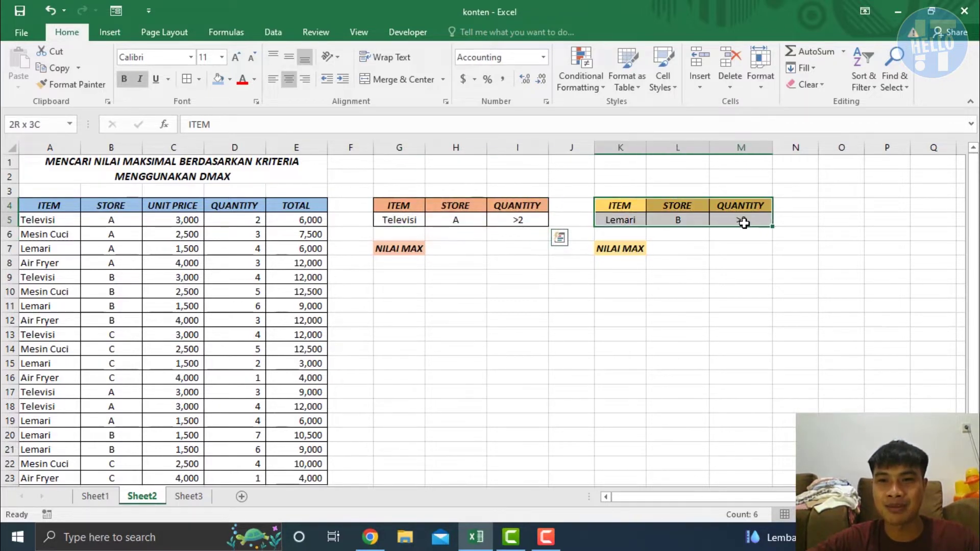
left_click(569, 290)
left_click(386, 249)
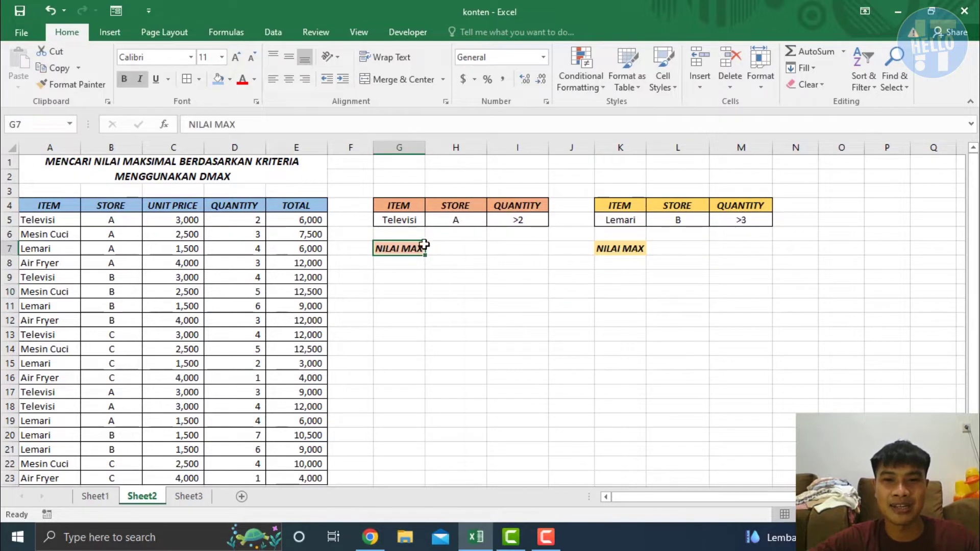
left_click(464, 248)
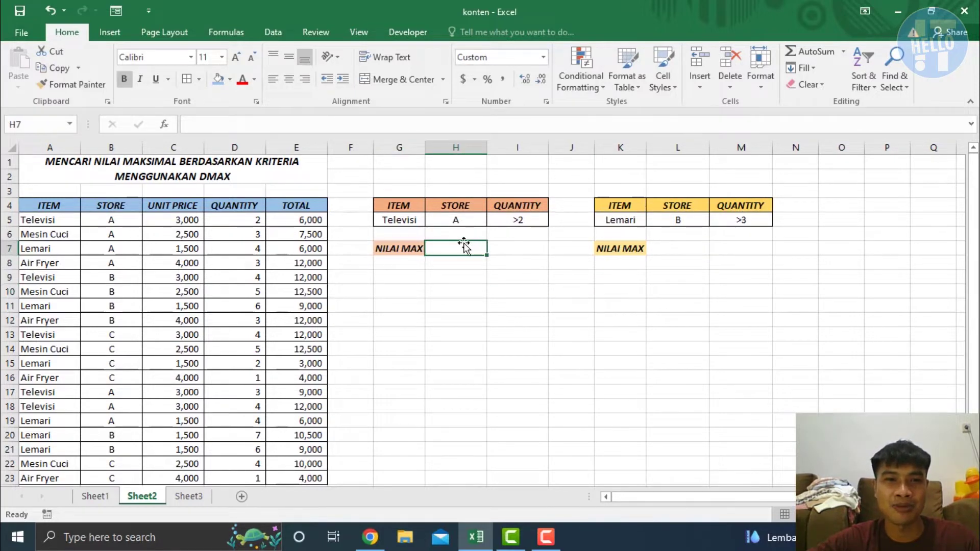
left_click(409, 309)
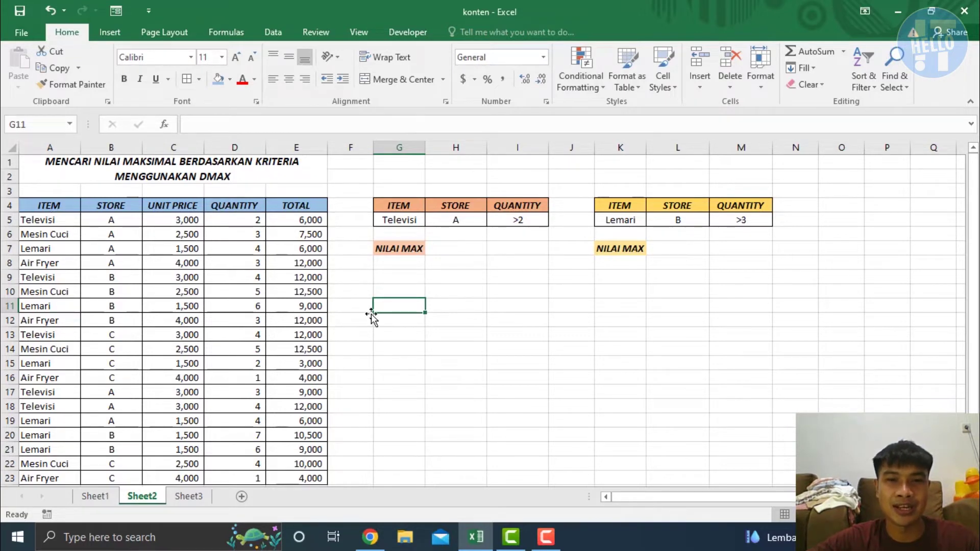
left_click(388, 278)
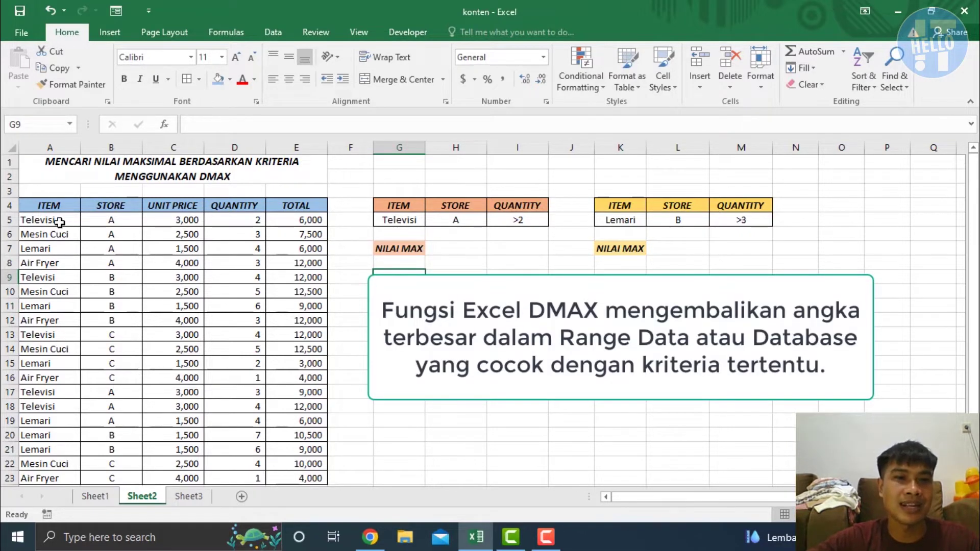
left_click_drag(60, 222, 281, 474)
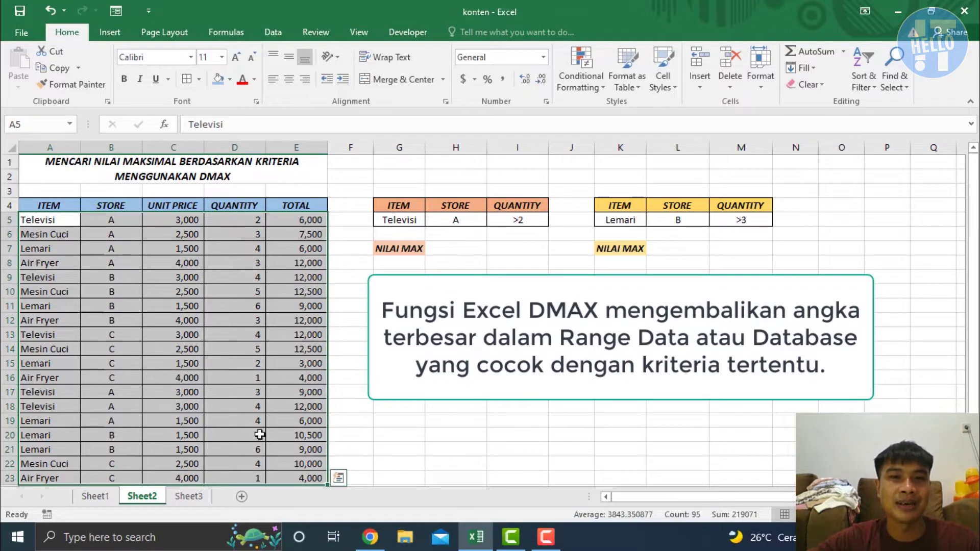
left_click_drag(393, 202, 508, 223)
left_click(472, 248)
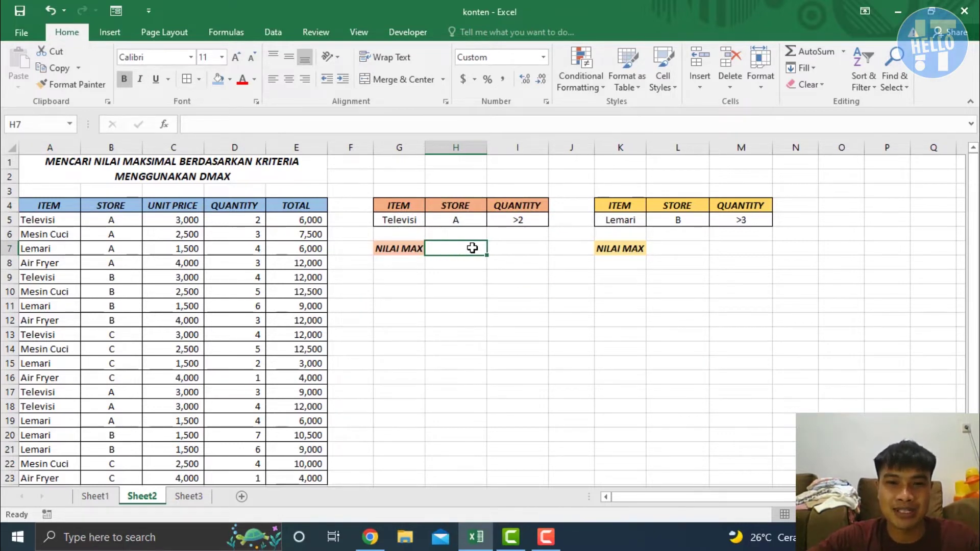
- Start H7's formula as =DMAX(A4:E23,"TOTAL", with the sales table as the database
type("=dma")
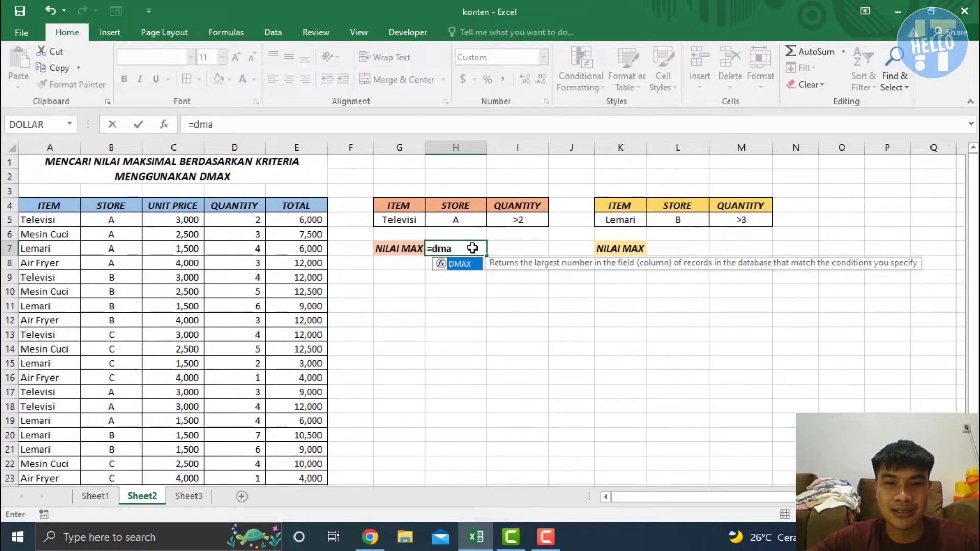
key("Tab")
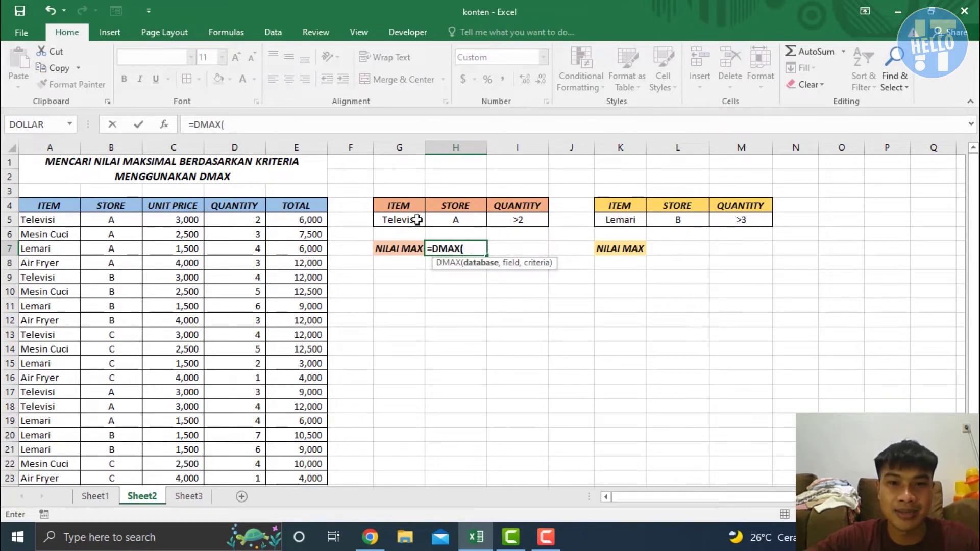
left_click_drag(44, 203, 295, 479)
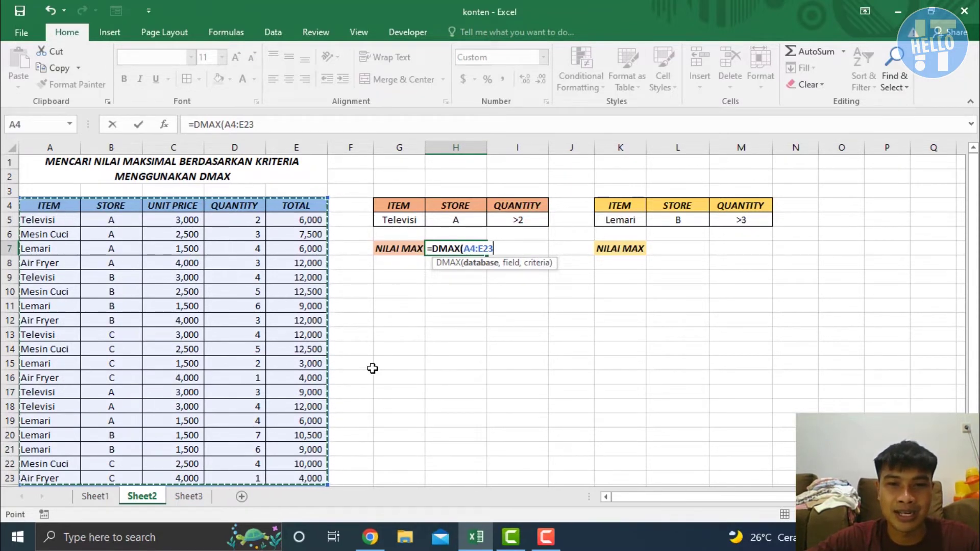
type(",\"T")
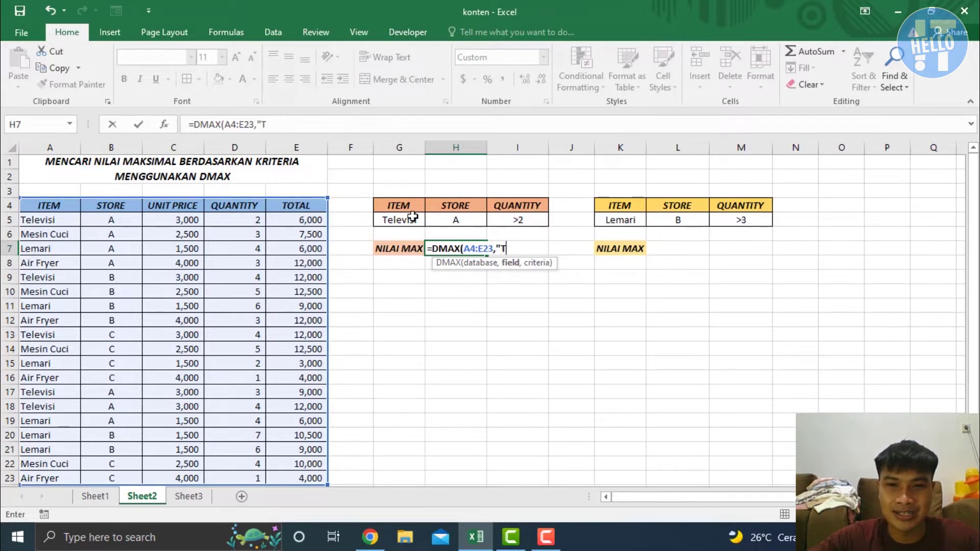
type("OTAL\"")
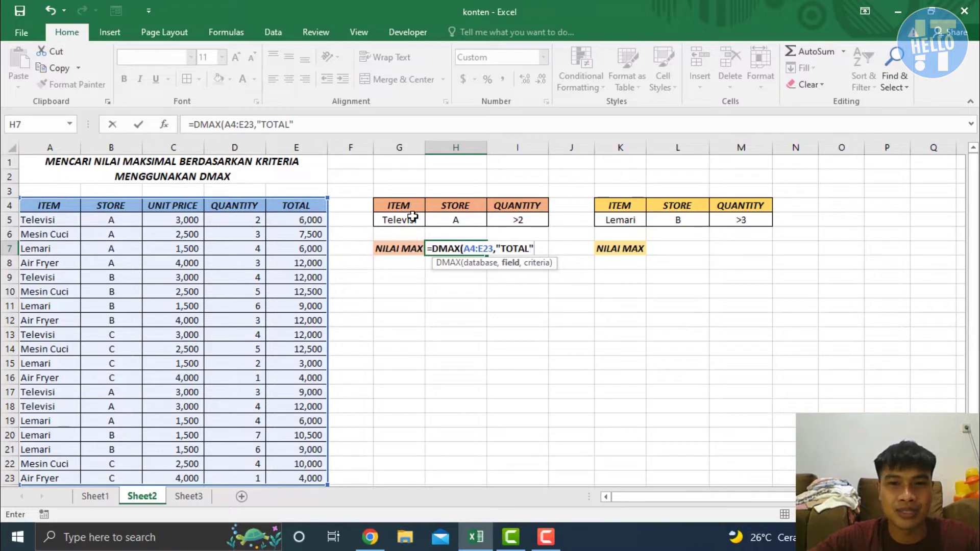
type(",")
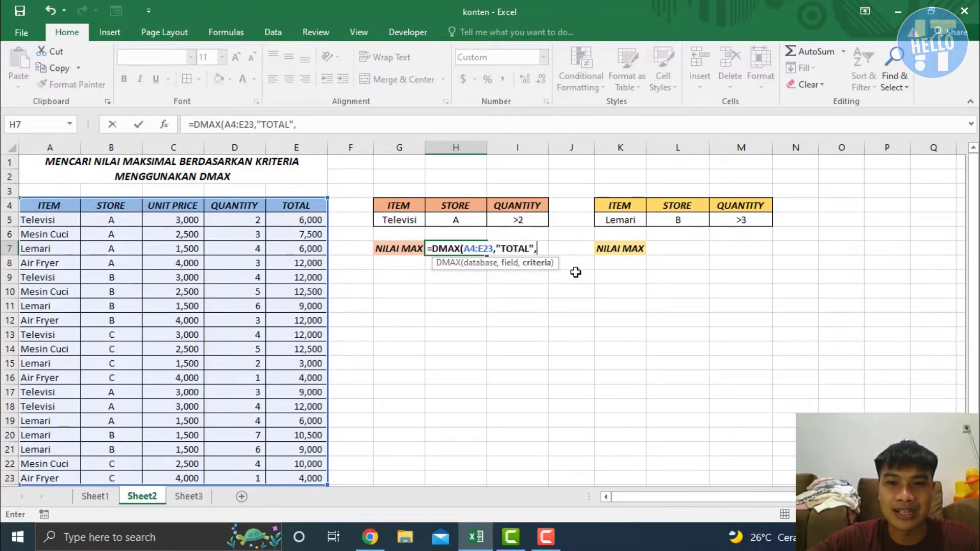
- Complete H7 as =DMAX(A4:E23,"TOTAL",G4:I5) so it returns 12,000
left_click_drag(392, 204, 509, 218)
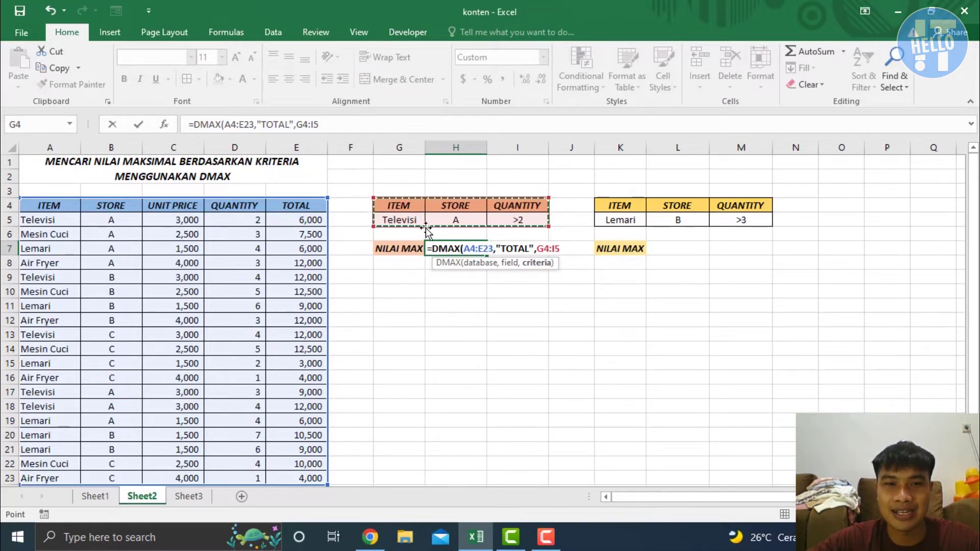
type(")")
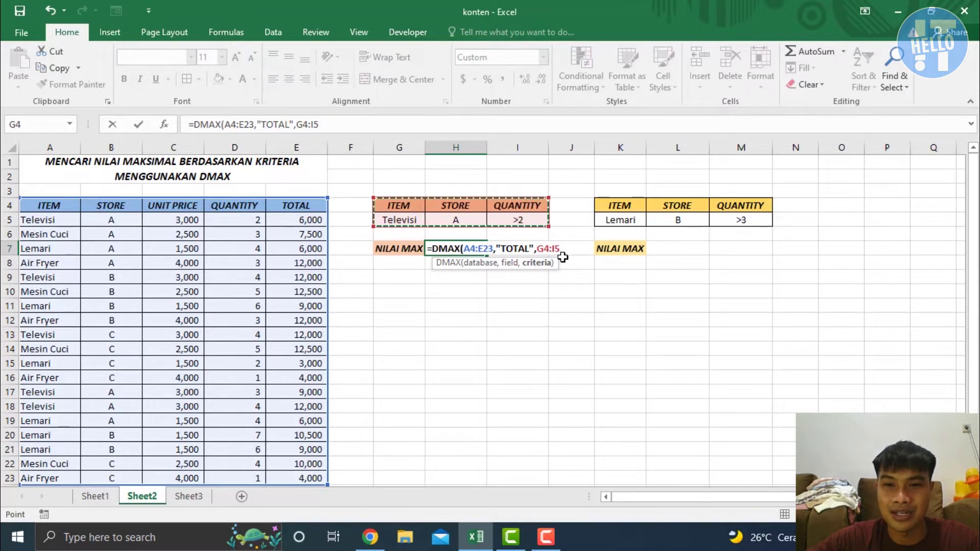
key("Return")
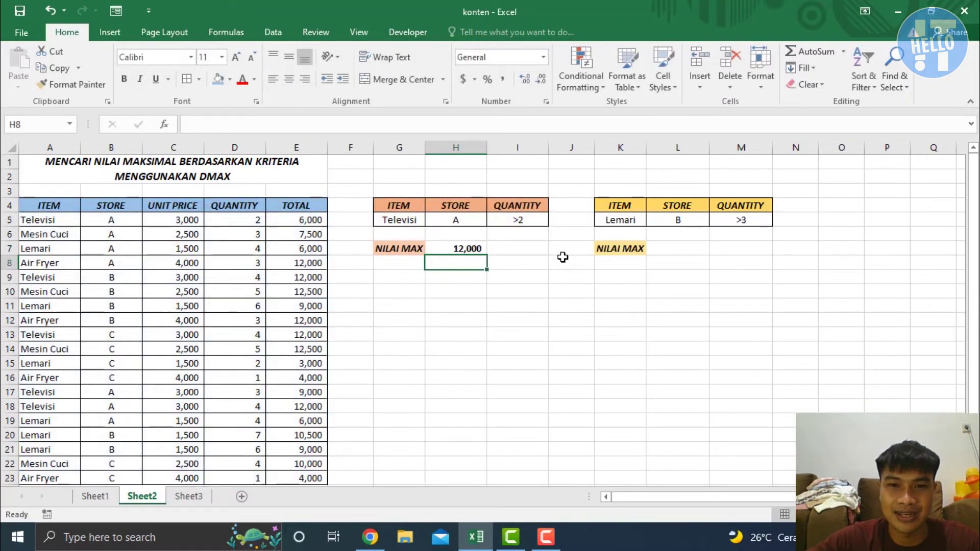
left_click(458, 251)
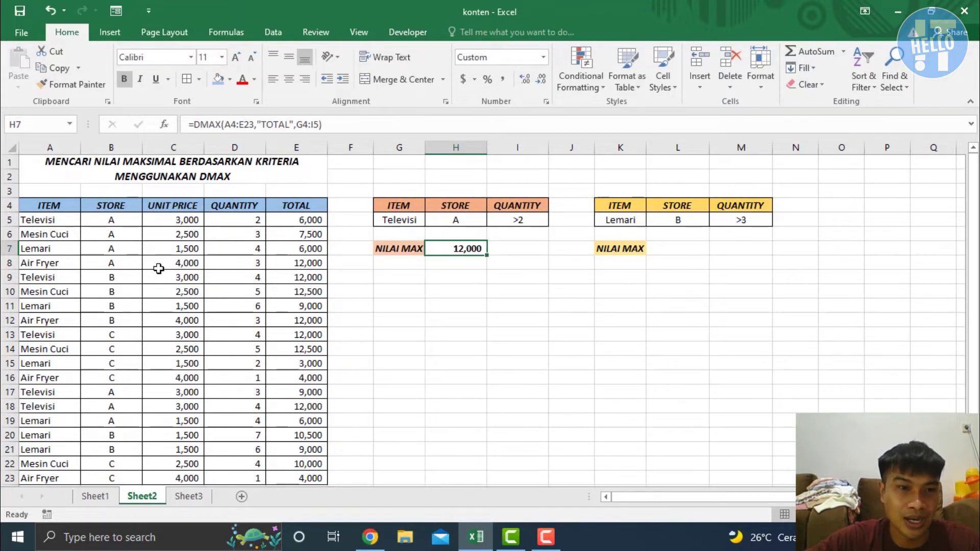
- Verify the 12,000 result against the Televisi rows 5, 17 and 18
left_click(9, 219)
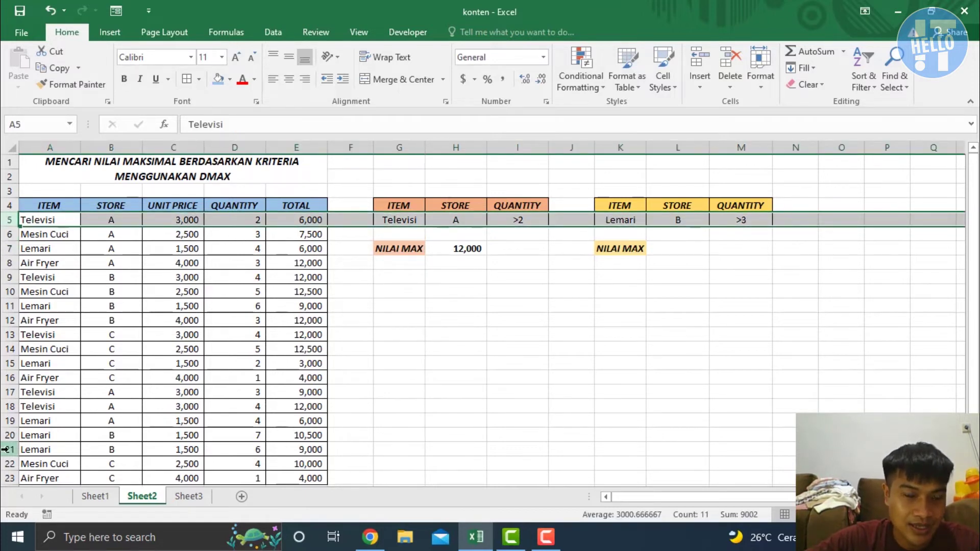
left_click_drag(9, 392, 10, 407)
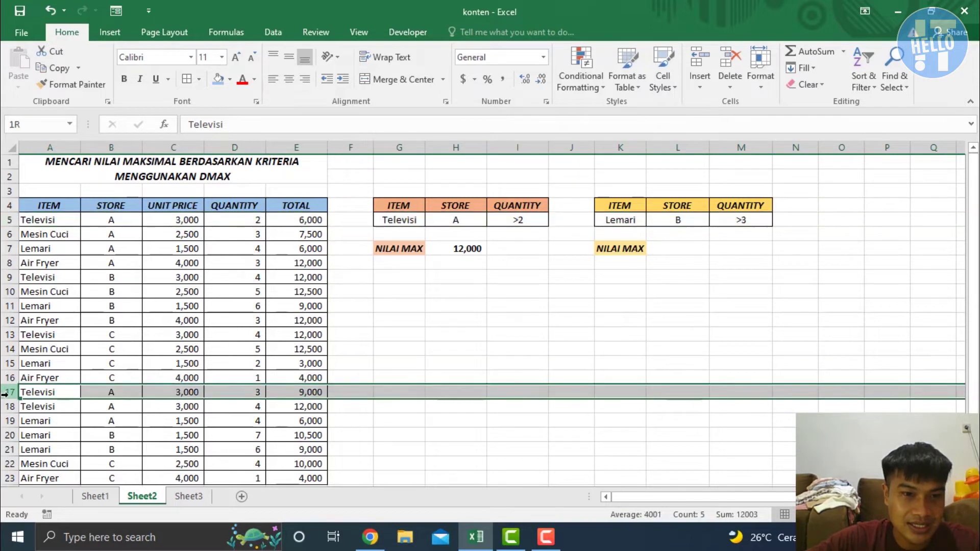
left_click(294, 407)
left_click_drag(59, 412, 293, 410)
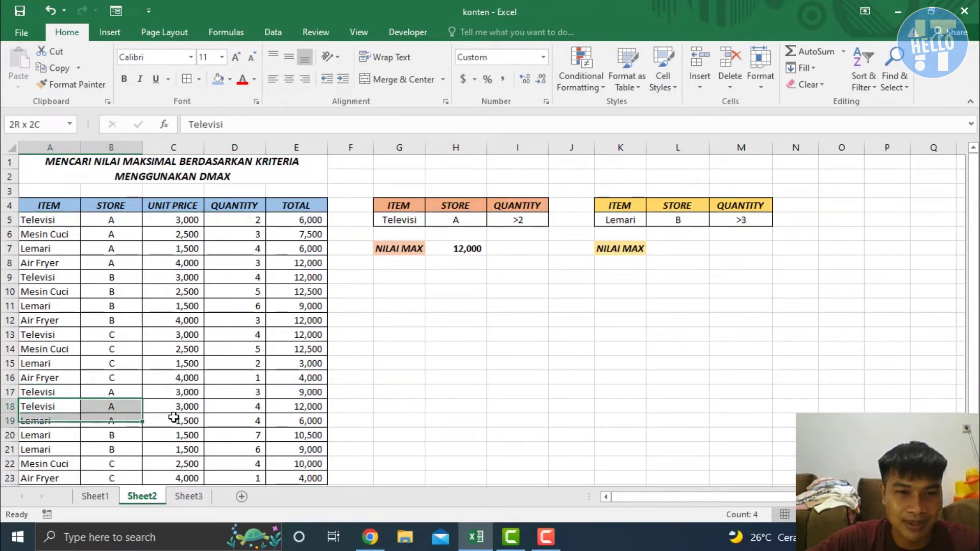
left_click(467, 248)
left_click(660, 250)
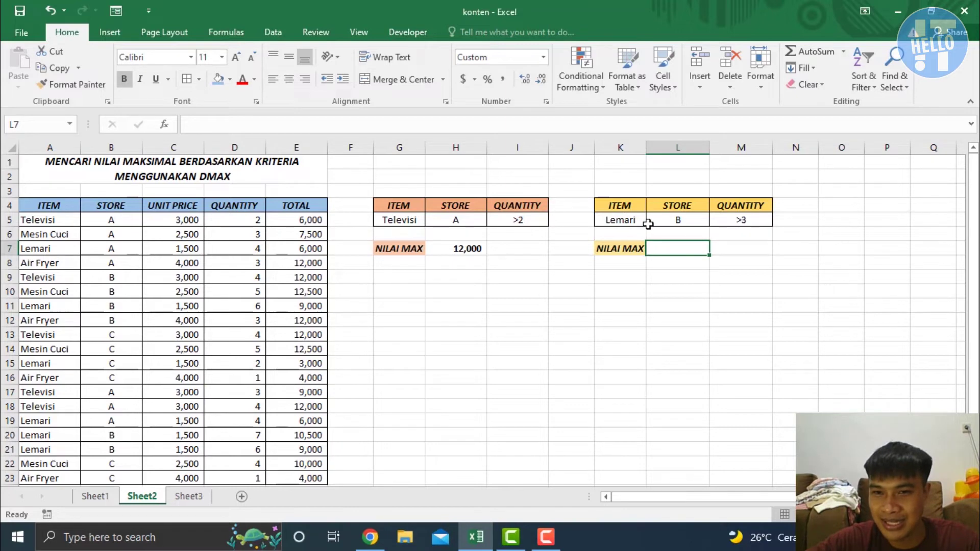
- Set the Lemari quantity criterion to >3 and enter =DMAX(A4:E23,5,K4:M5) in L7, returning 10,500
left_click(739, 220)
type(">3")
left_click(661, 252)
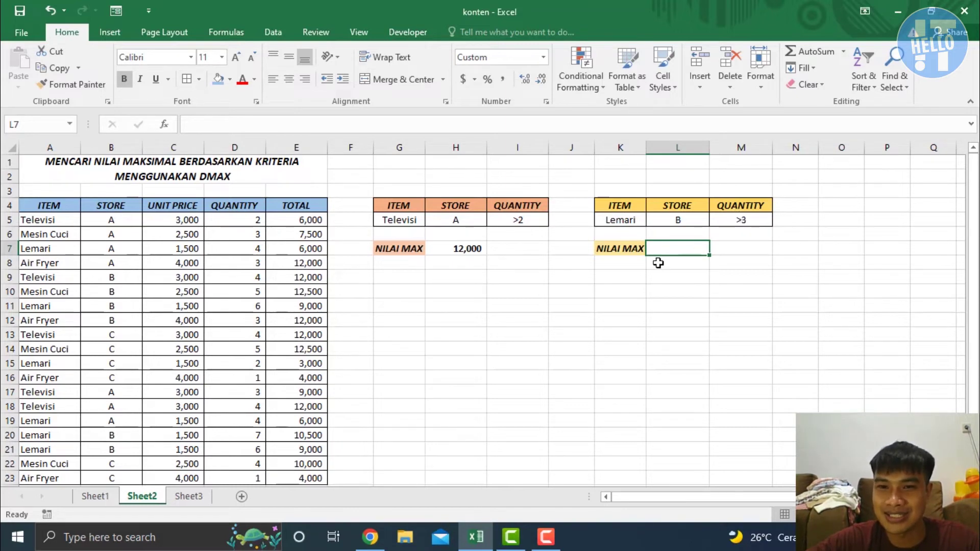
type("=dma")
key("Tab")
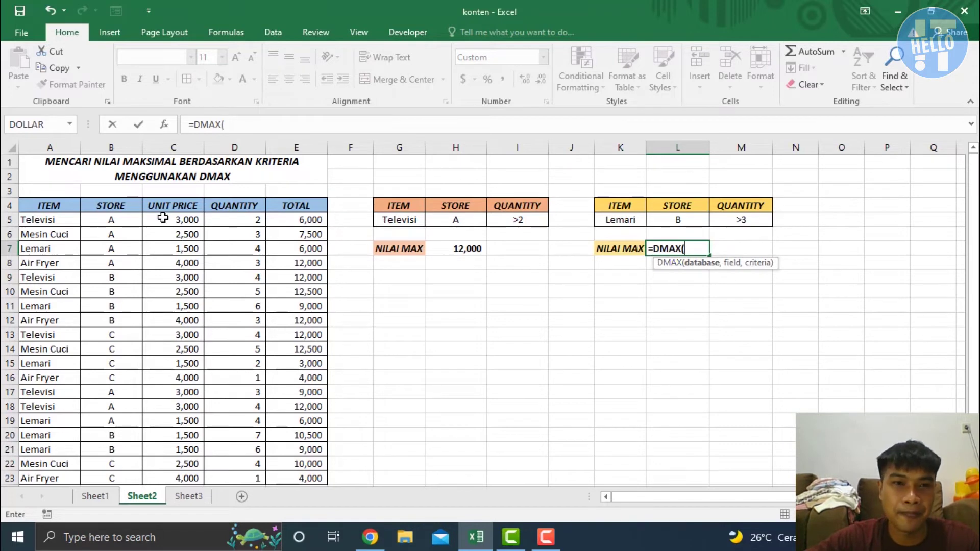
left_click_drag(65, 205, 296, 478)
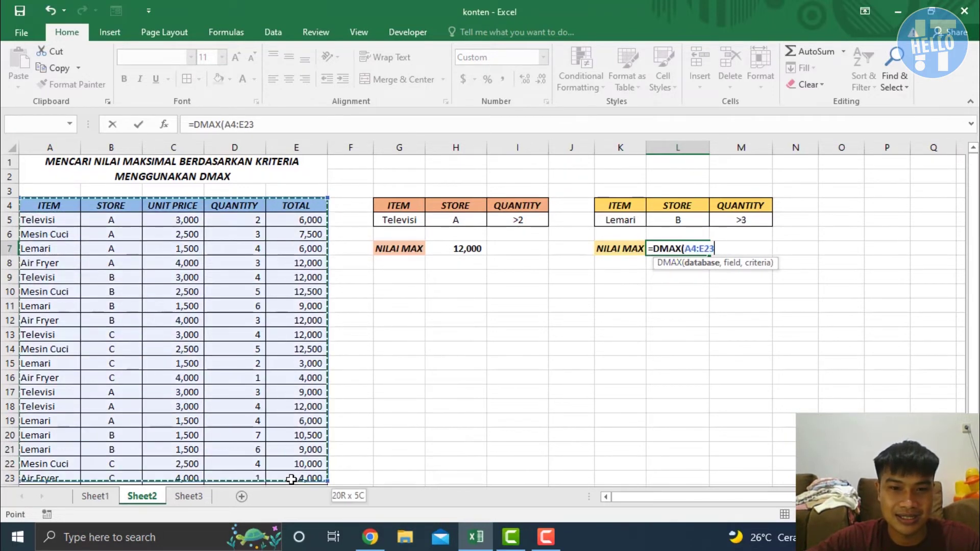
type(",")
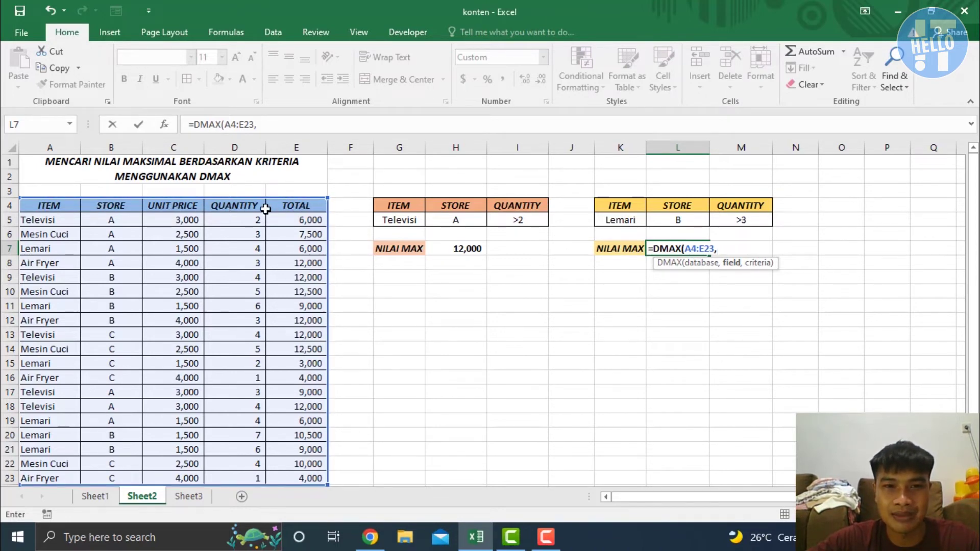
type("5")
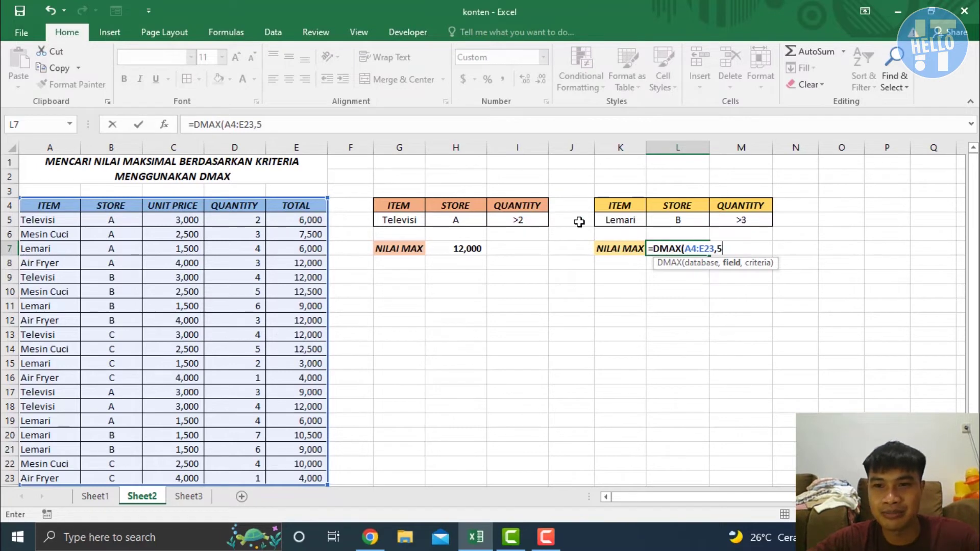
type(",")
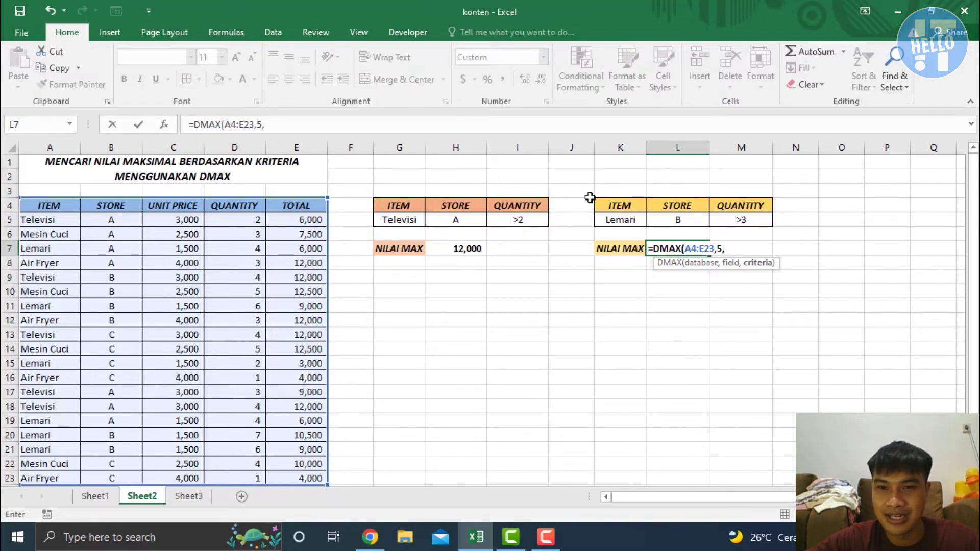
left_click_drag(612, 209, 746, 219)
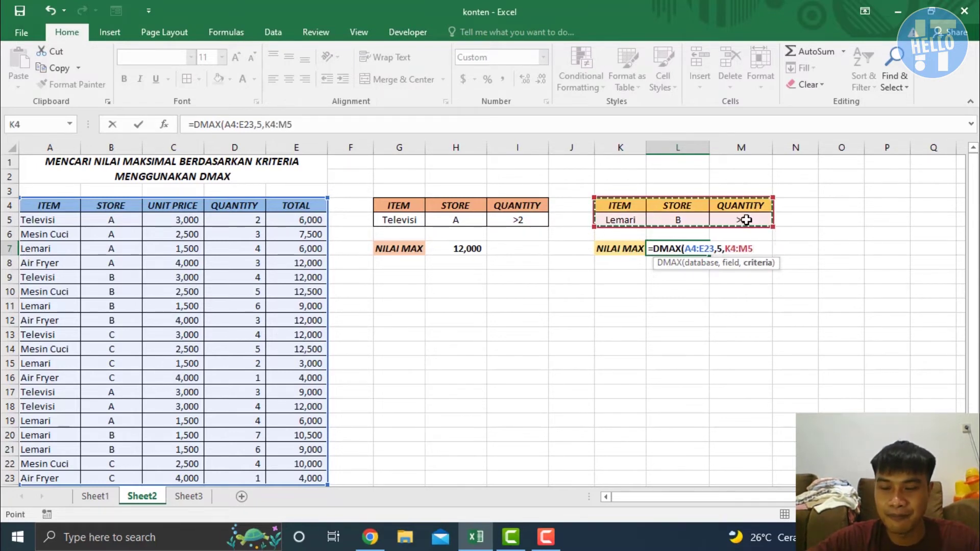
key("Return")
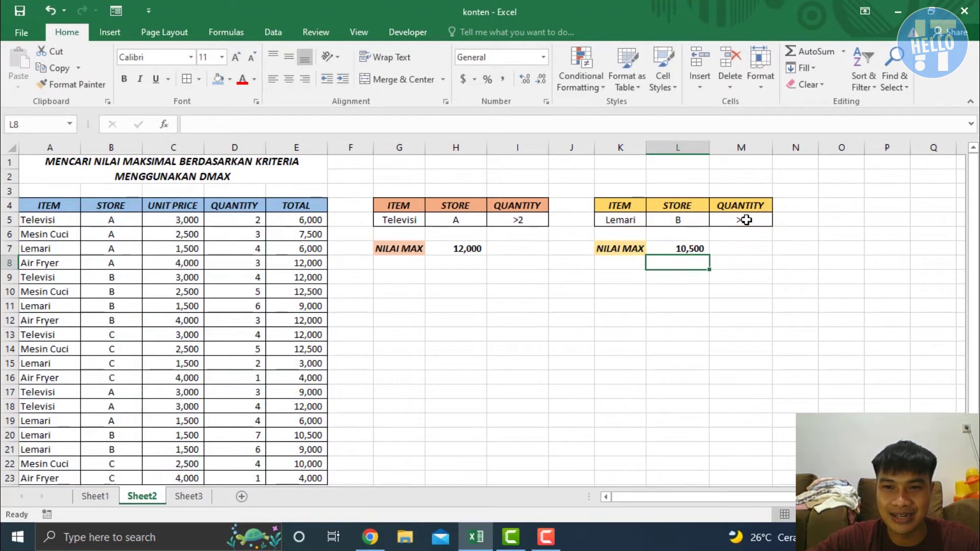
left_click(687, 248)
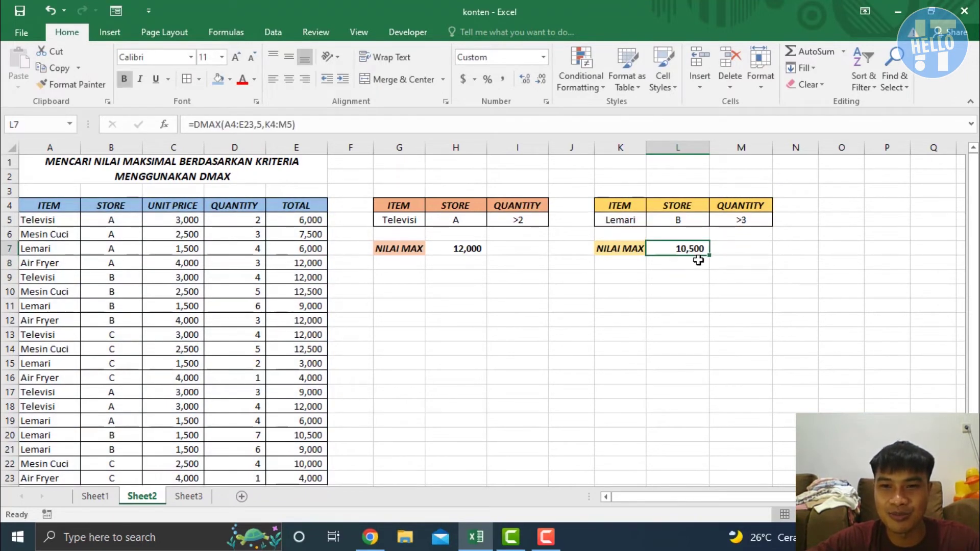
left_click(624, 219)
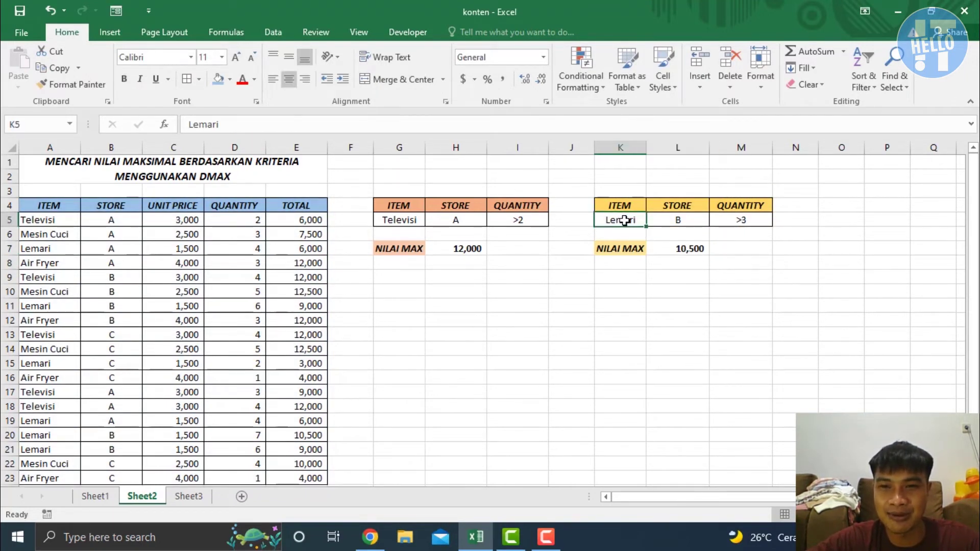
left_click(662, 218)
left_click(735, 221)
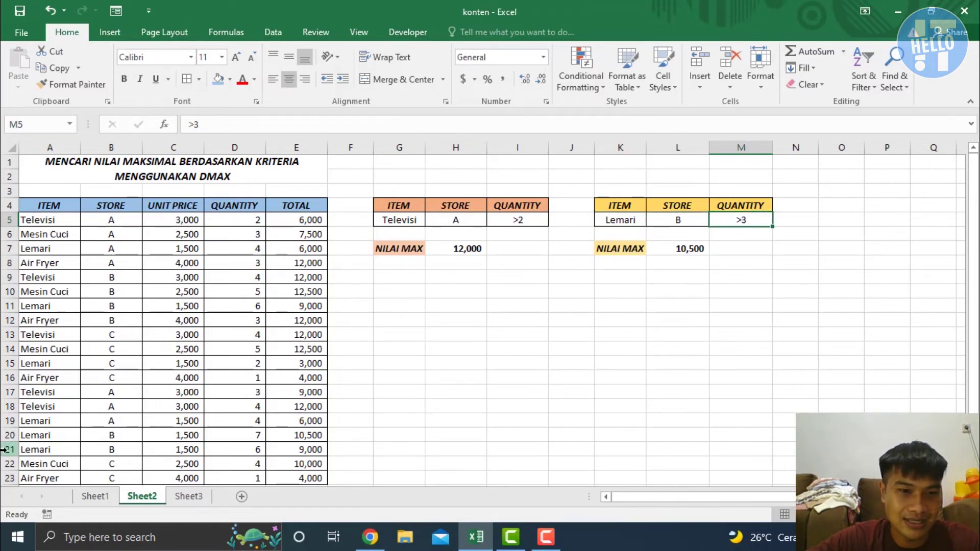
left_click_drag(9, 450, 9, 434)
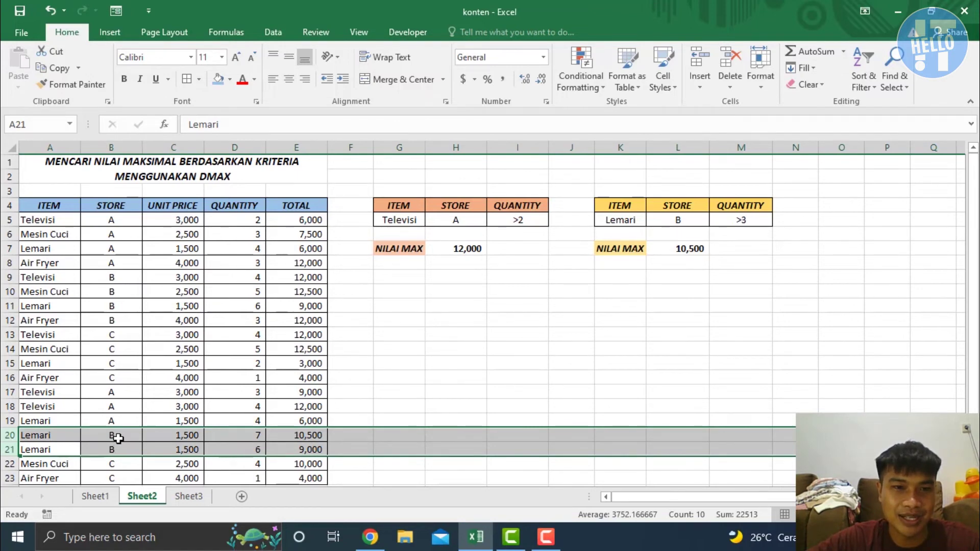
left_click_drag(49, 437, 296, 435)
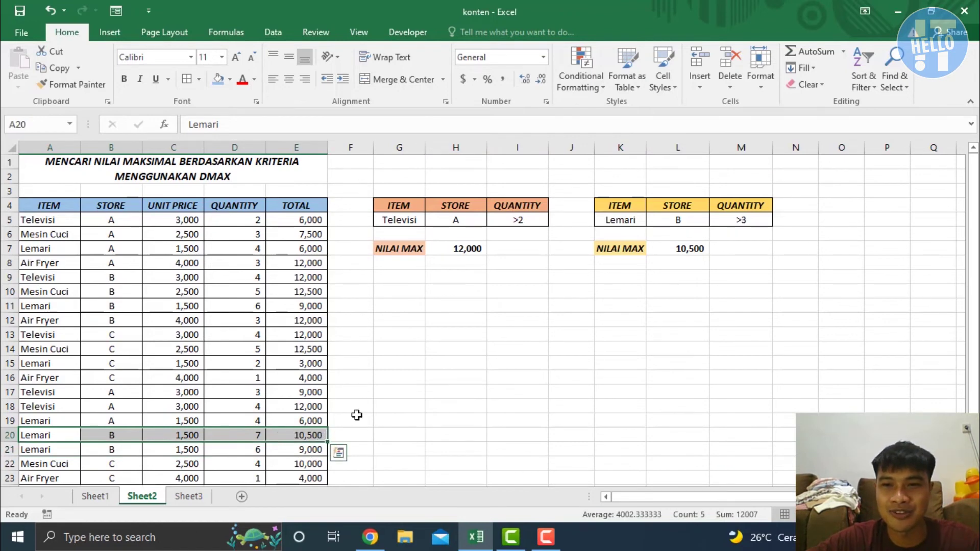
mouse_move(45, 207)
left_mouse_down()
mouse_move(295, 457)
mouse_move(295, 477)
left_mouse_up()
left_click(513, 361)
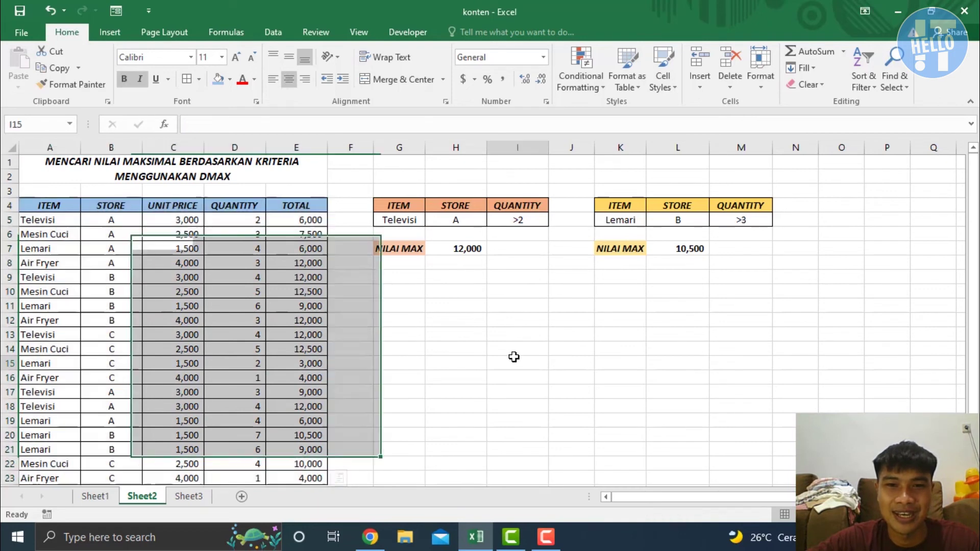
- Replace G5's Televisi with Lemari, then check the 6,000 result against rows 7 and 19
left_click(398, 217)
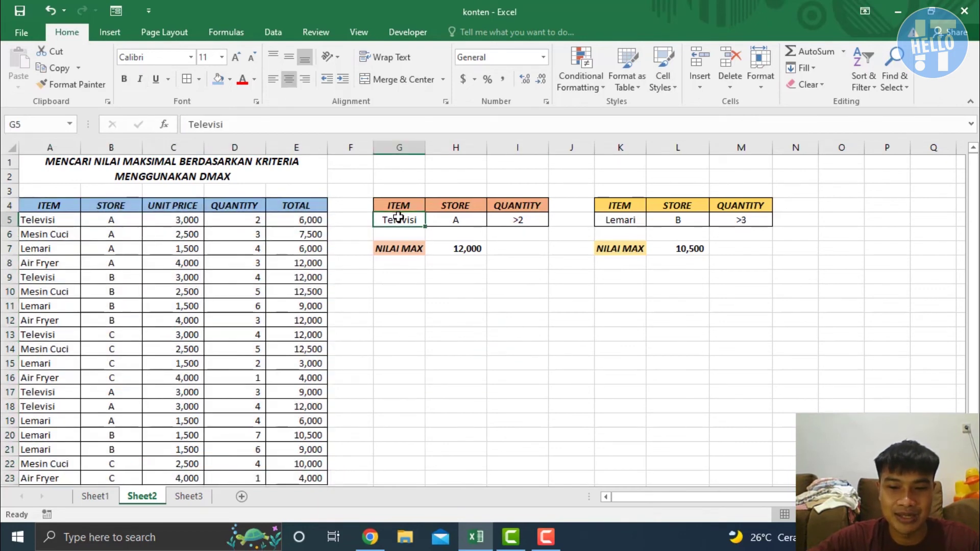
key("BackSpace")
type("Lemari")
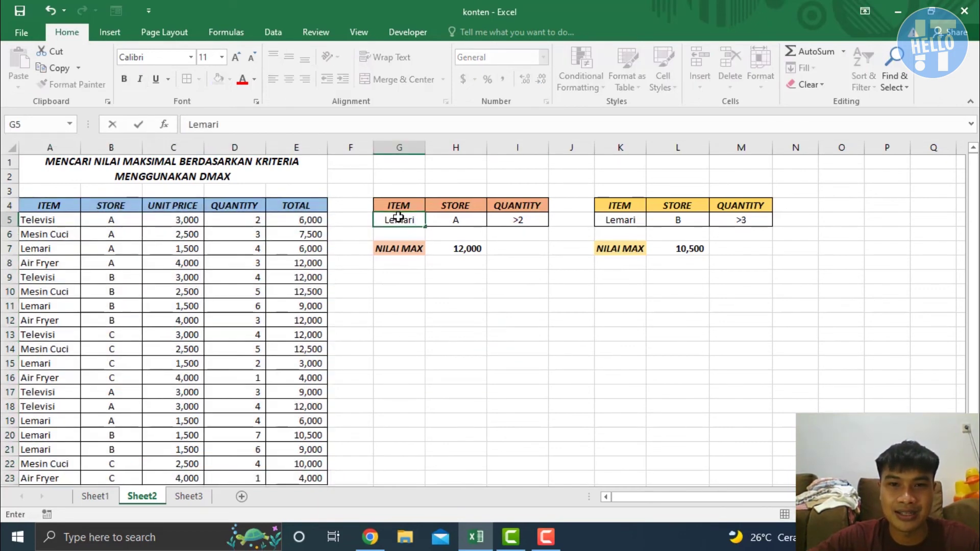
key("Return")
left_click(460, 253)
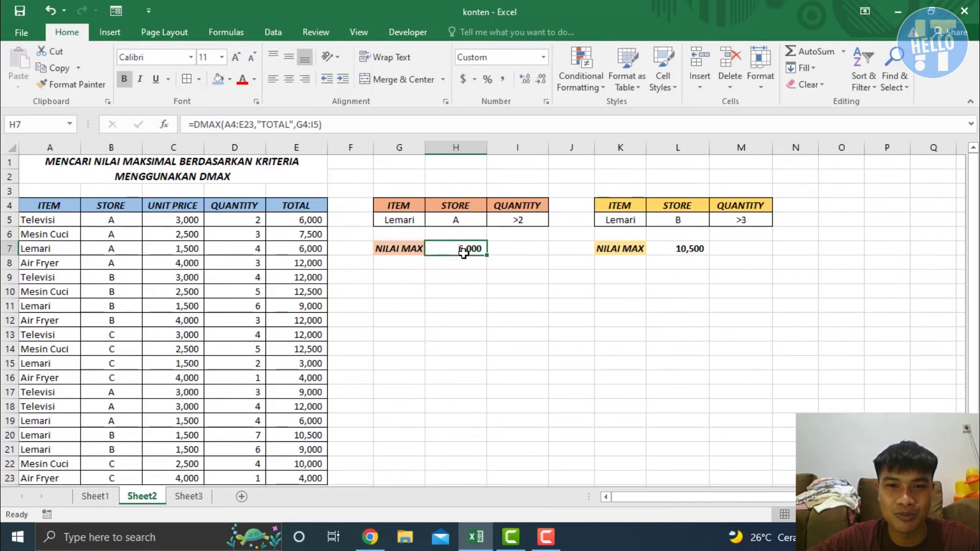
left_click(10, 249)
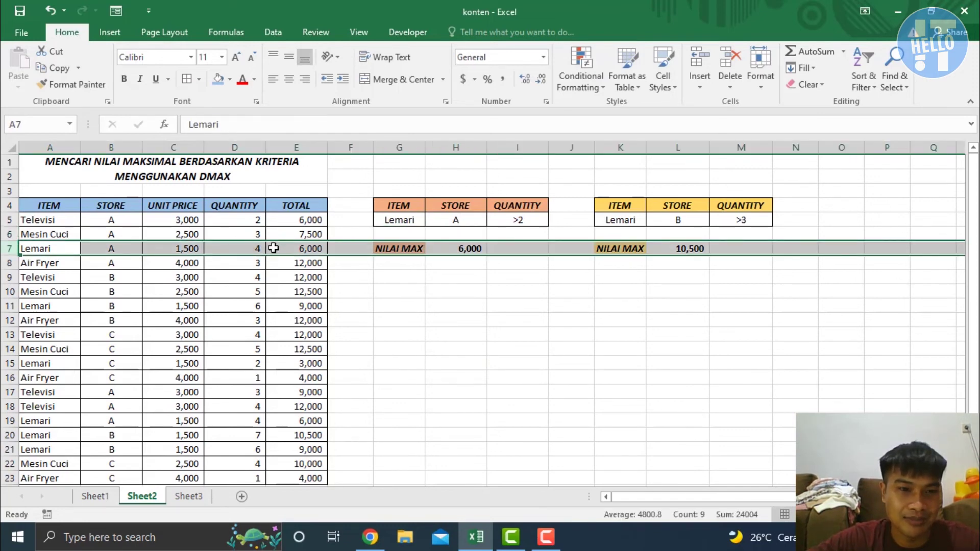
left_click(9, 420)
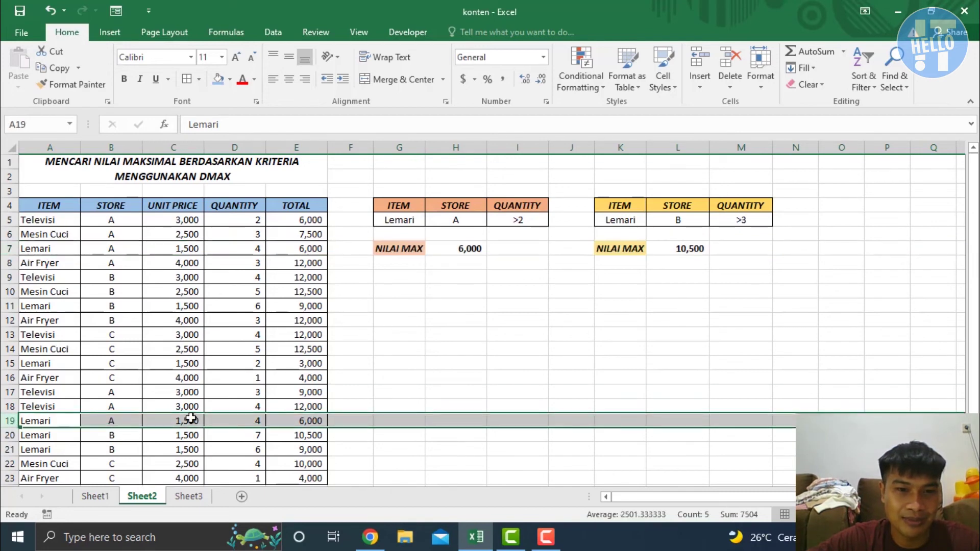
- Change D19's Lemari quantity to 7 and confirm E19 and H7 both show 10,500
left_click(251, 421)
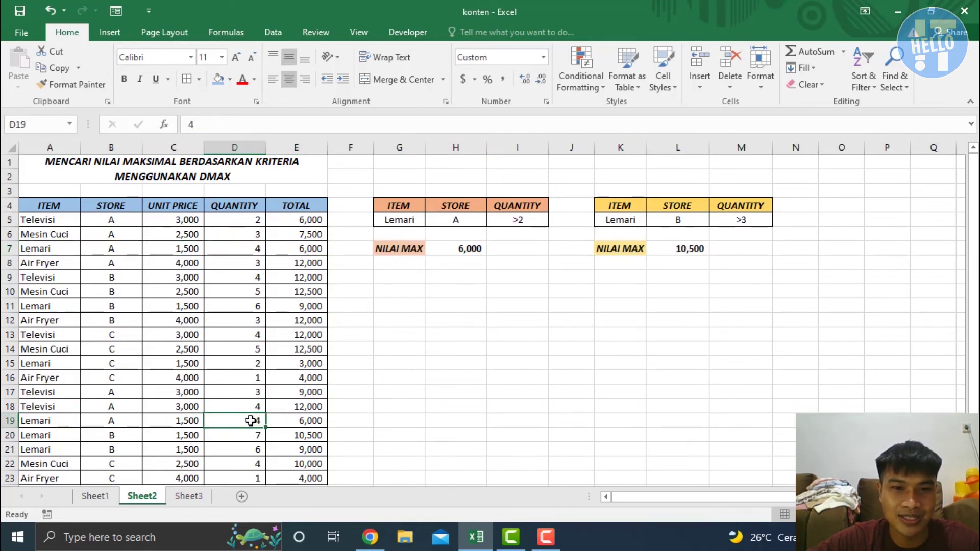
type("7")
key("Return")
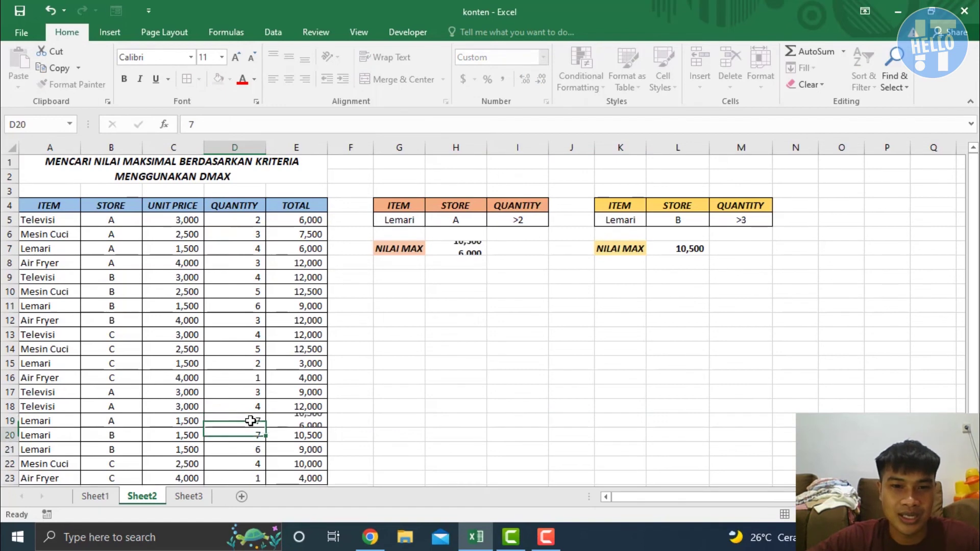
left_click(295, 421)
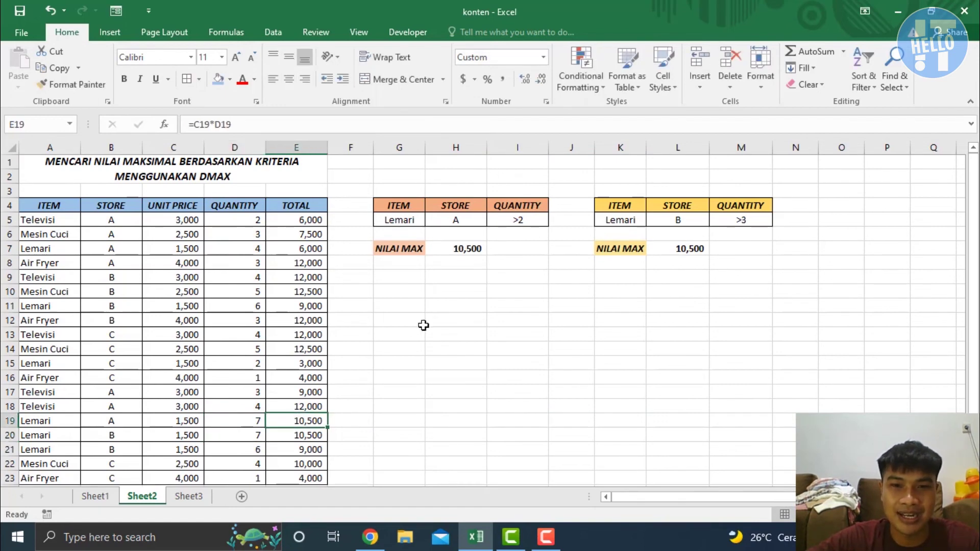
left_click(479, 251)
left_click_drag(295, 420, 68, 418)
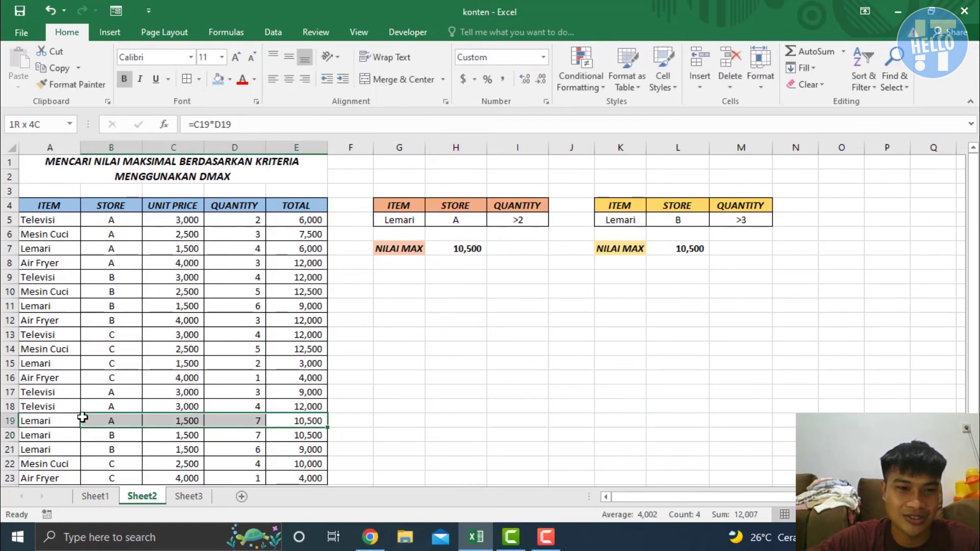
left_click(422, 393)
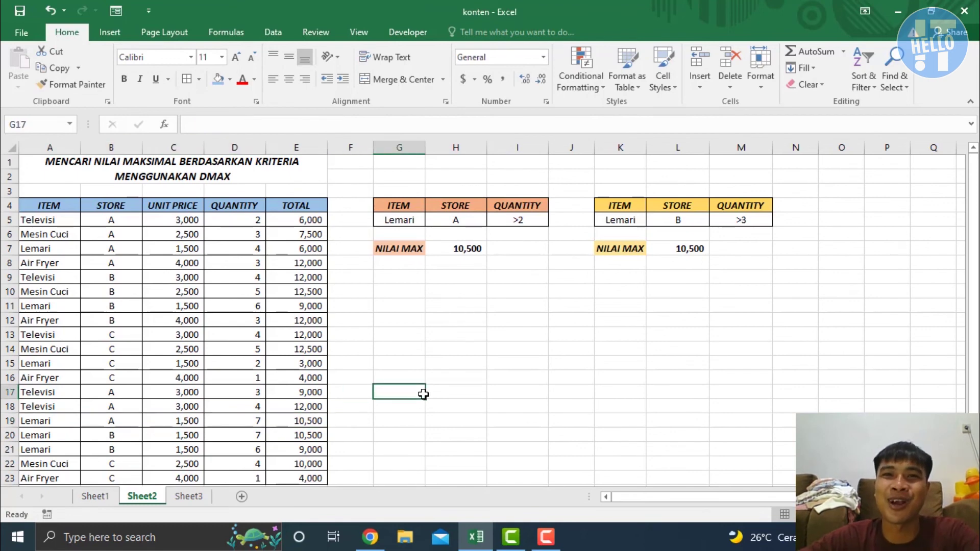